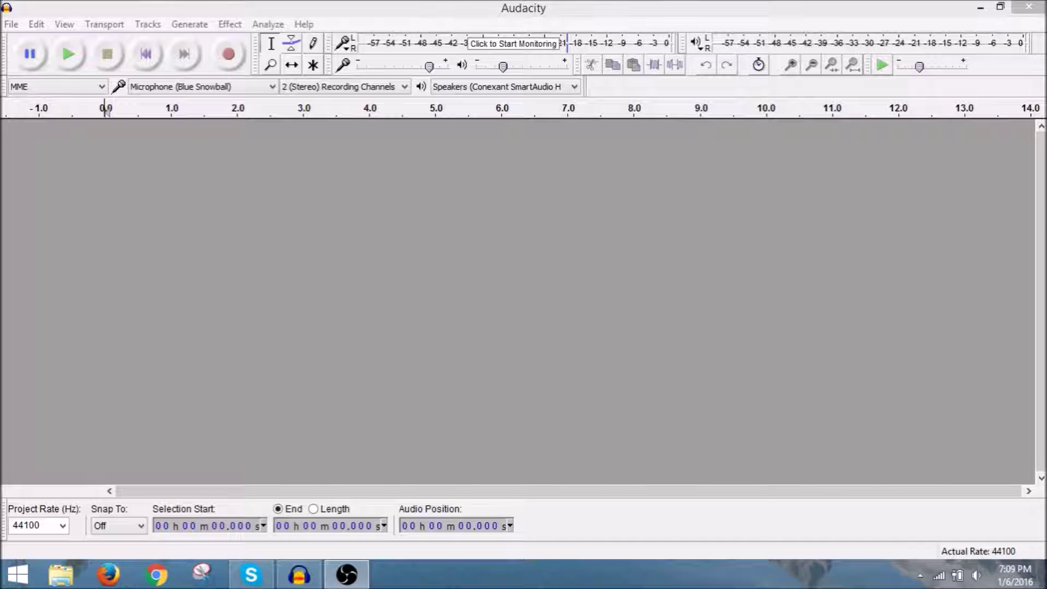
# Start monitoring the microphone input and raise the playback volume to about 0.45.
pyautogui.click(430, 67)
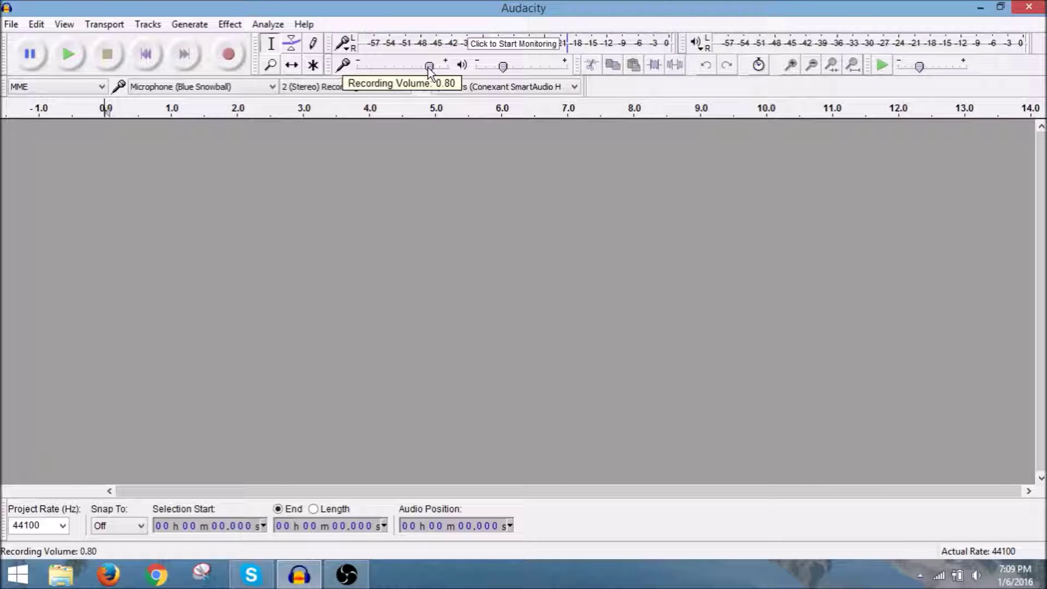
pyautogui.click(489, 45)
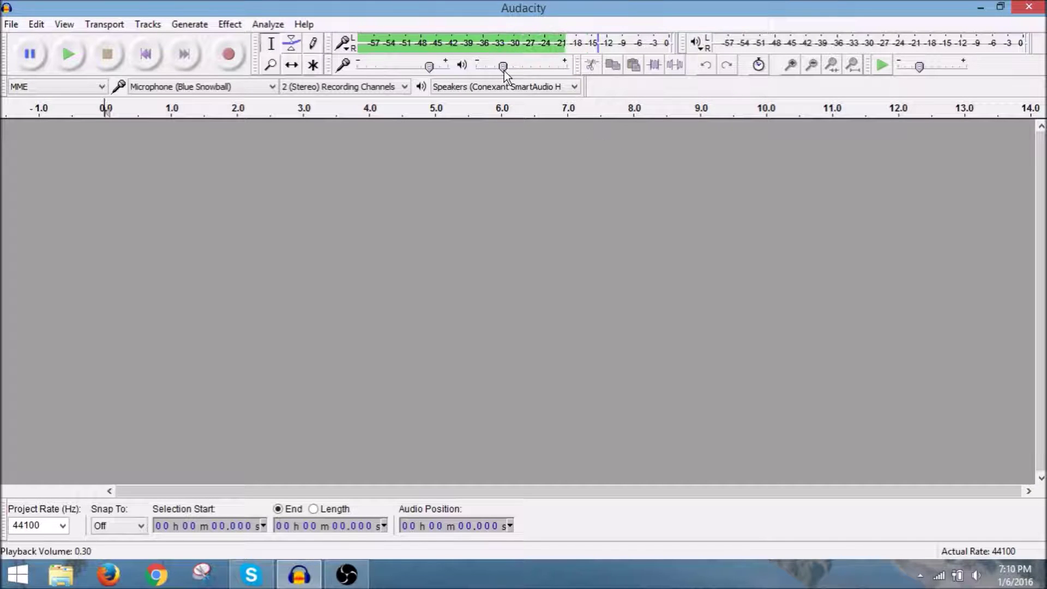
pyautogui.moveTo(504, 69)
pyautogui.moveTo(504, 67); pyautogui.dragTo(520, 70)
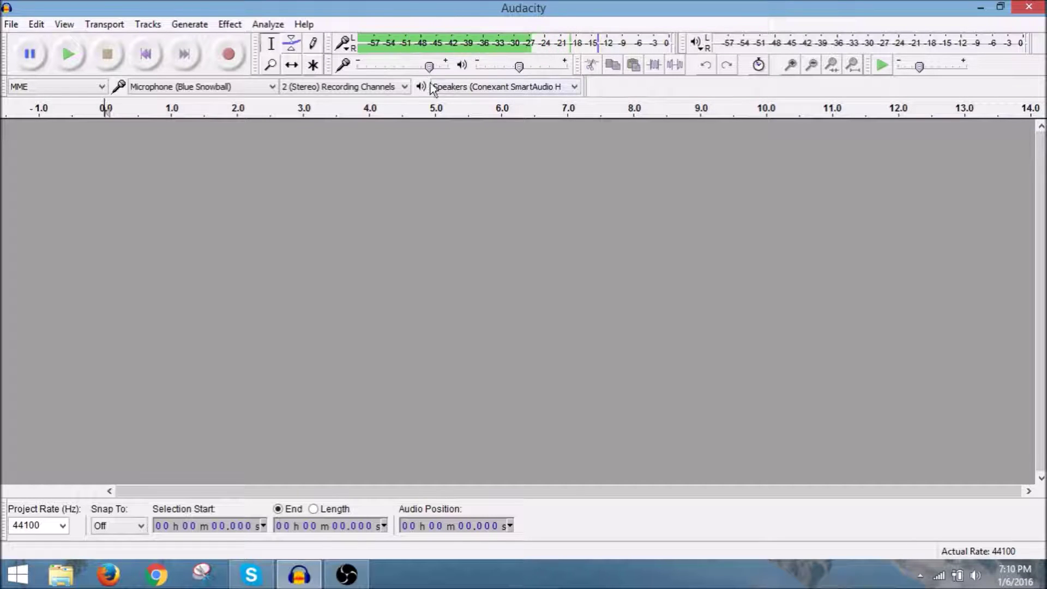
# Route playback to Microsoft Sound Mapper - Output and stop input monitoring.
pyautogui.click(447, 87)
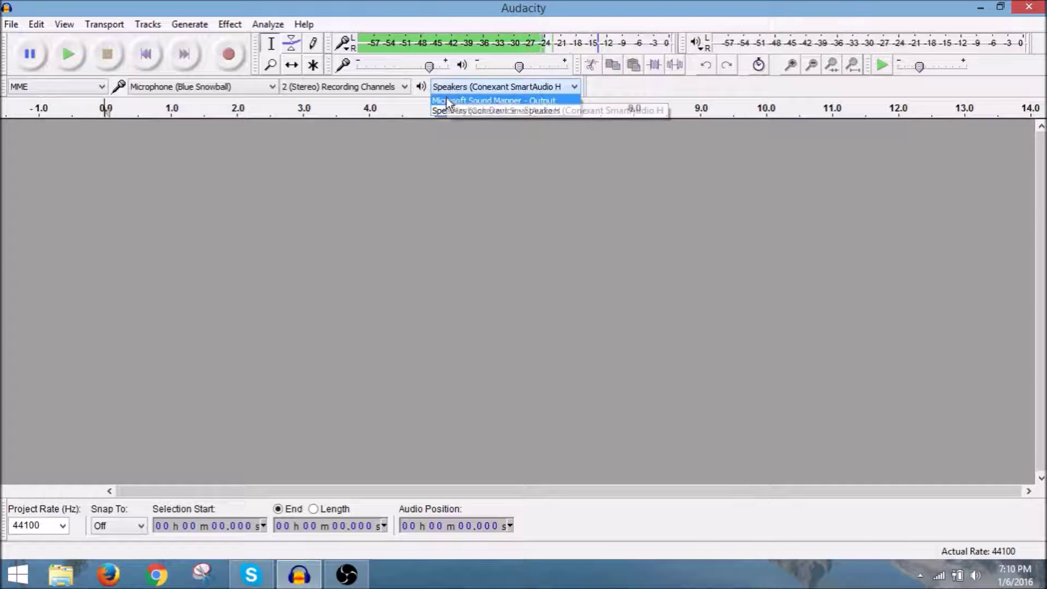
pyautogui.click(446, 101)
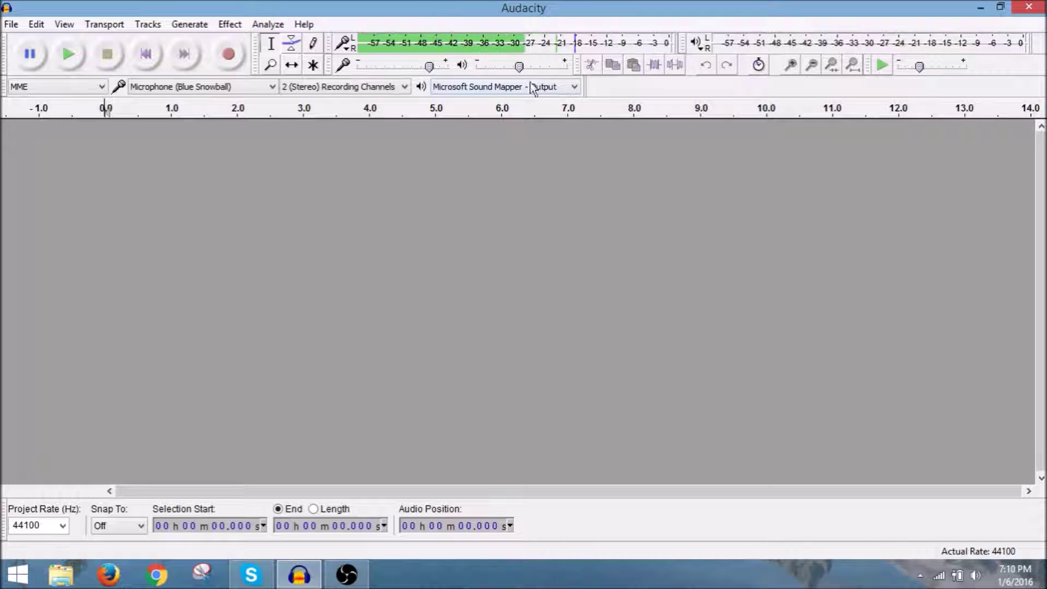
pyautogui.click(553, 41)
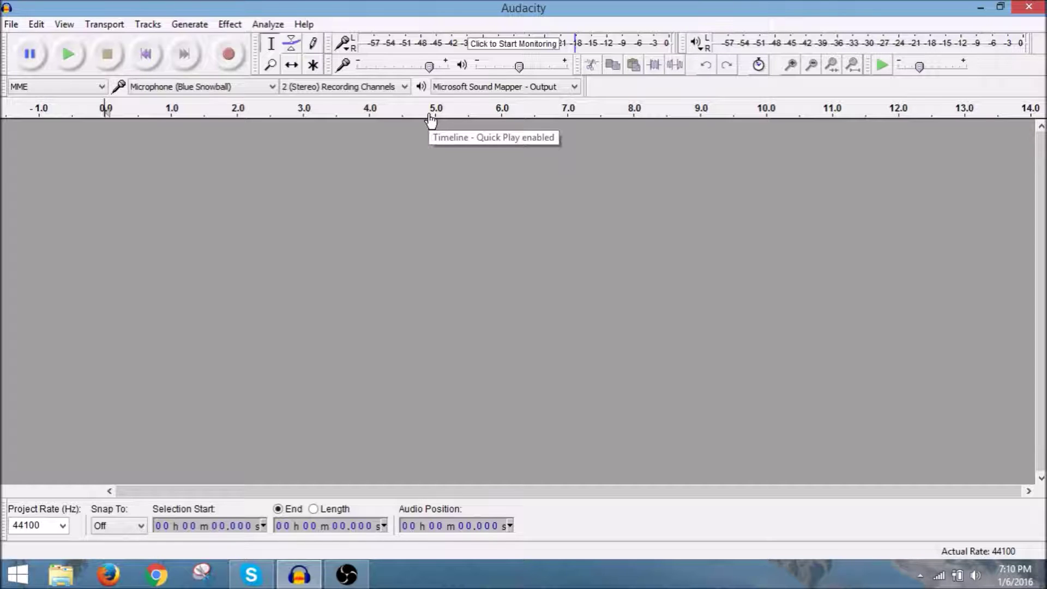
# Record about 17 seconds of voice into a new stereo track and scroll back to its start.
pyautogui.click(229, 54)
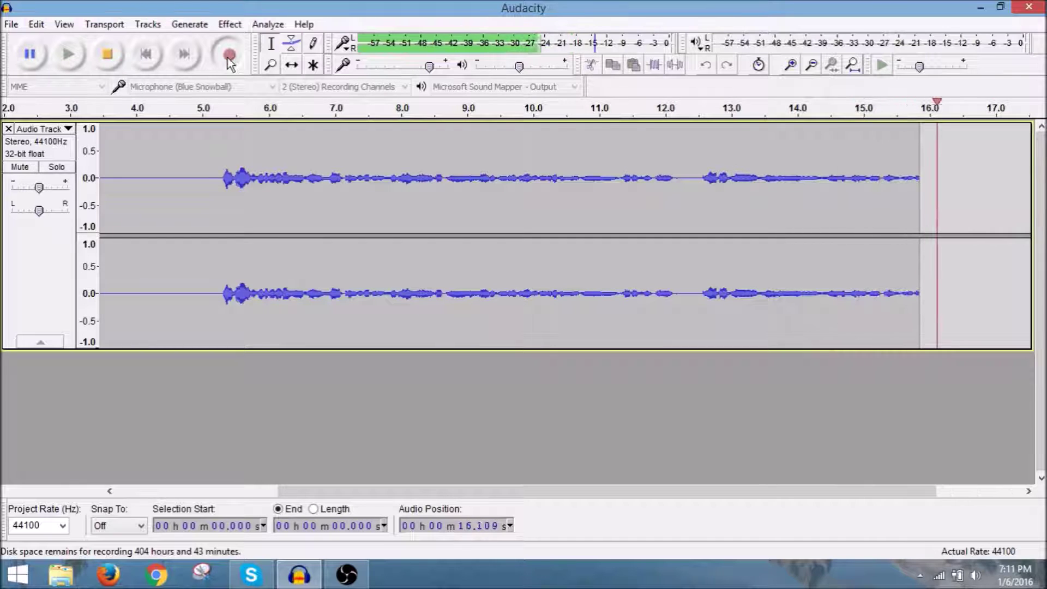
pyautogui.click(112, 52)
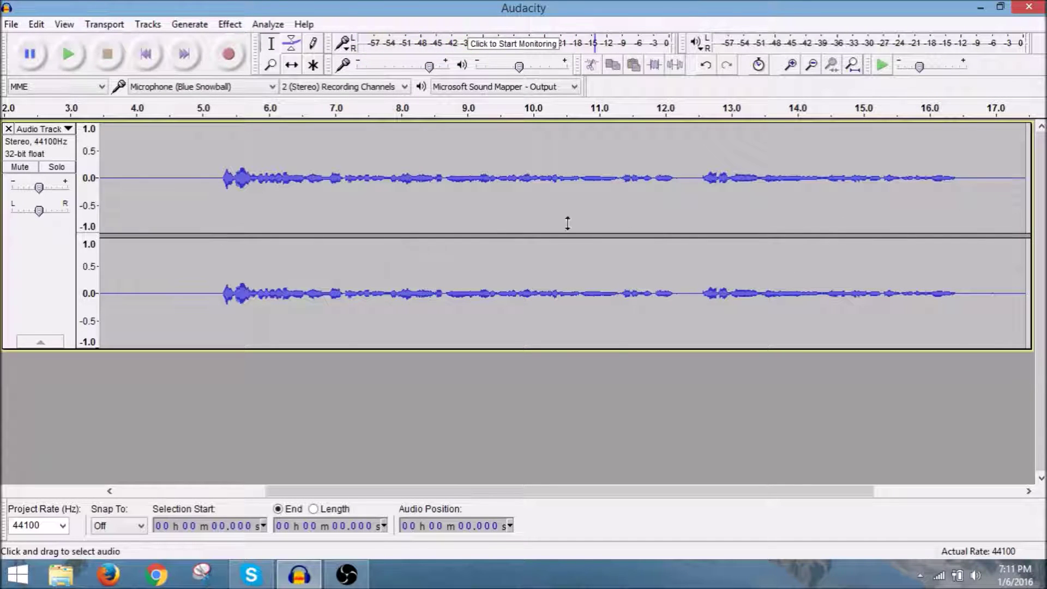
pyautogui.moveTo(835, 494); pyautogui.dragTo(660, 494)
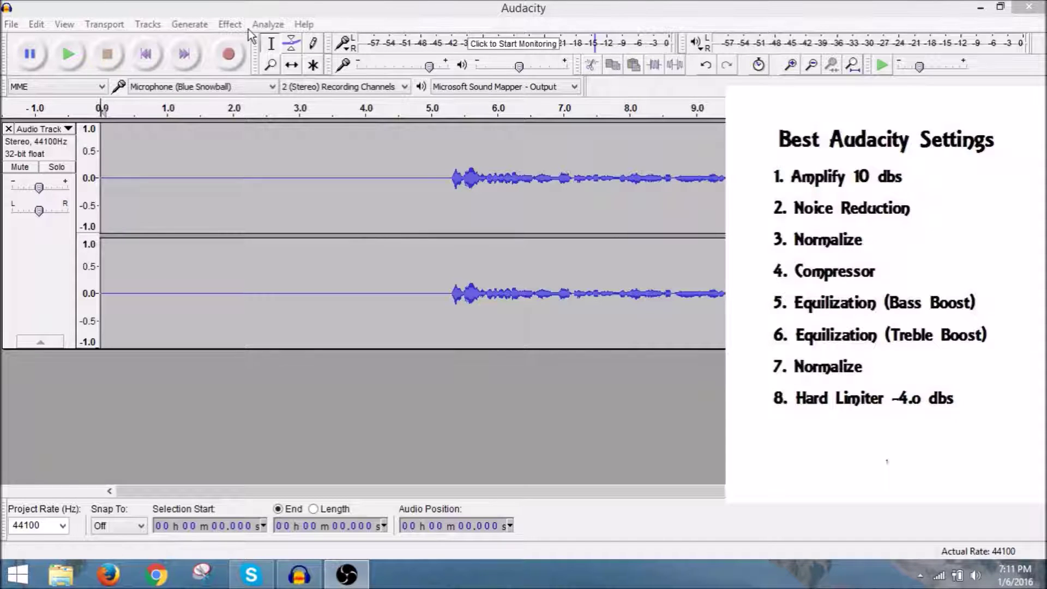
# Select the whole voice track and amplify it by 12.7 dB.
pyautogui.click(228, 25)
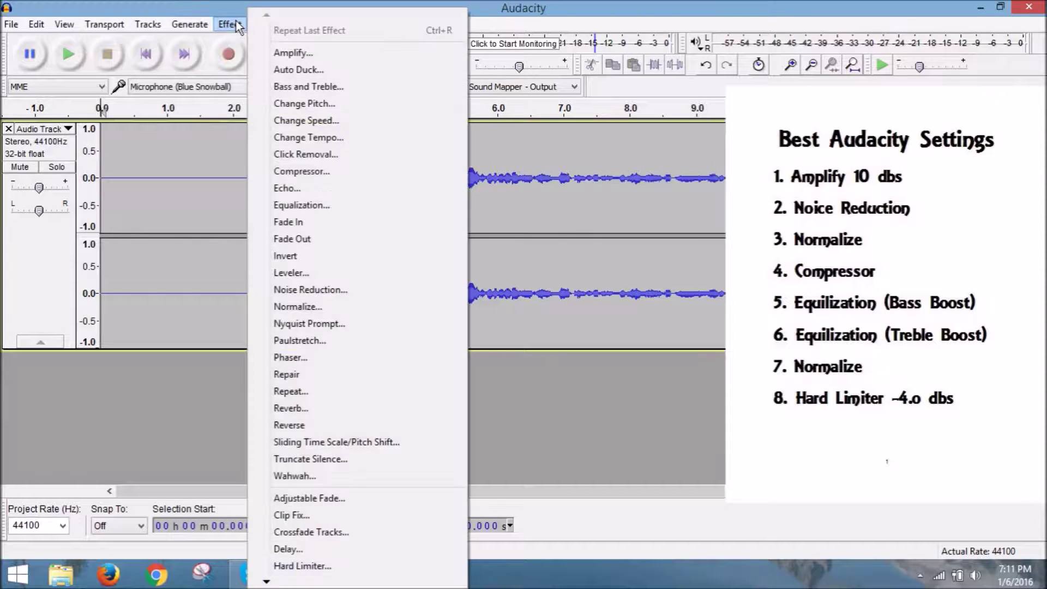
pyautogui.click(240, 23)
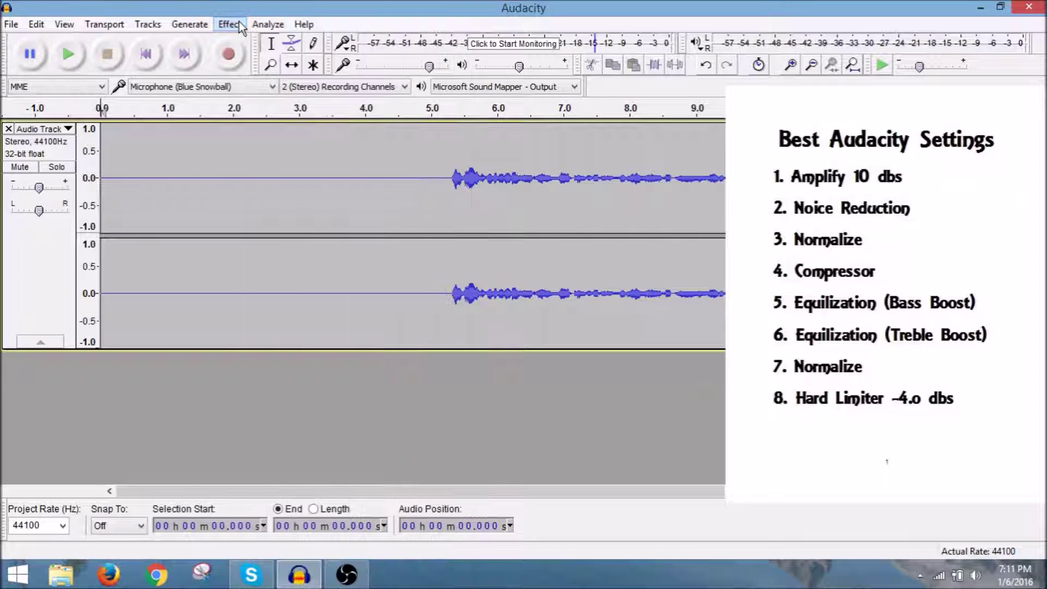
pyautogui.click(239, 23)
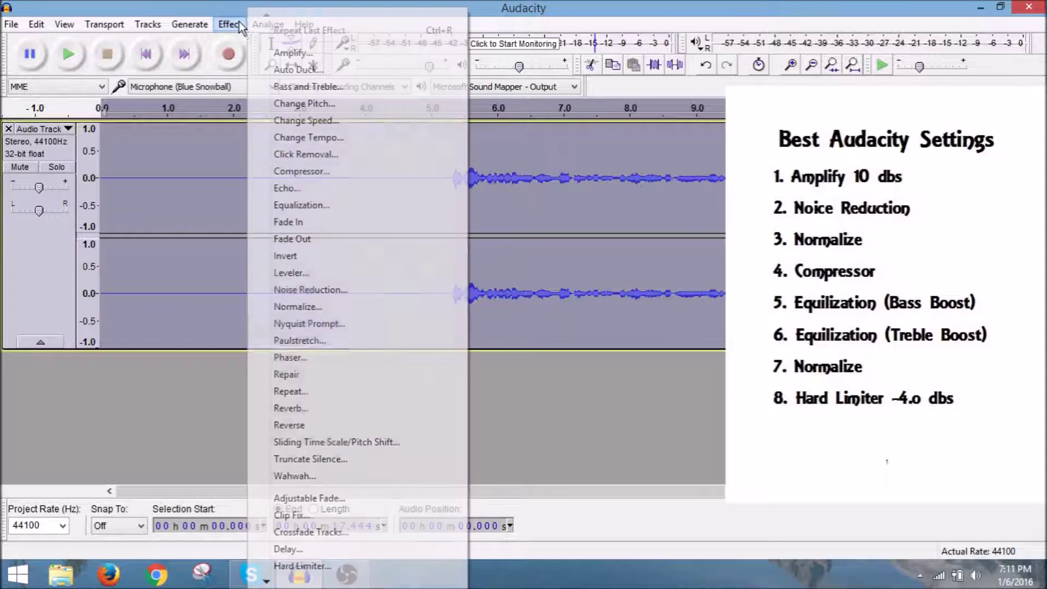
pyautogui.click(293, 53)
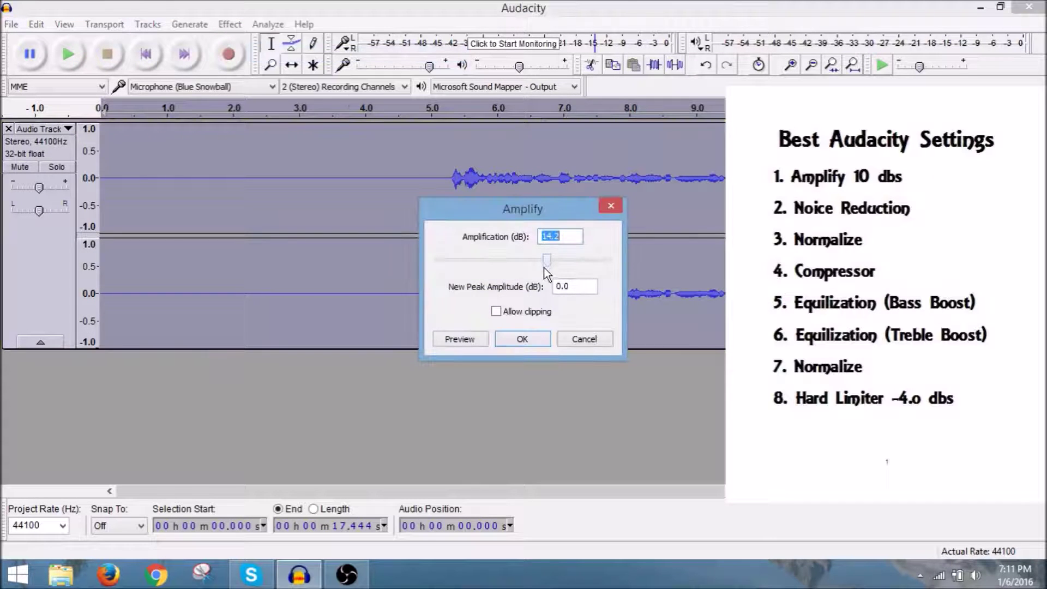
pyautogui.moveTo(545, 268); pyautogui.dragTo(539, 265)
pyautogui.click(539, 339)
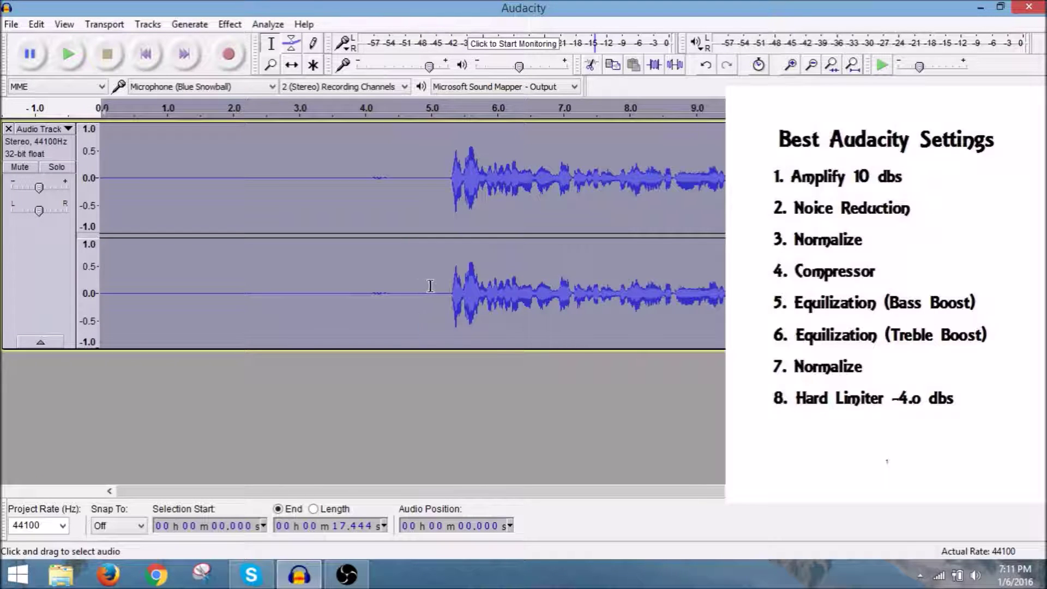
# Capture a Noise Reduction noise profile from the silent stretch before the speech.
pyautogui.click(445, 177)
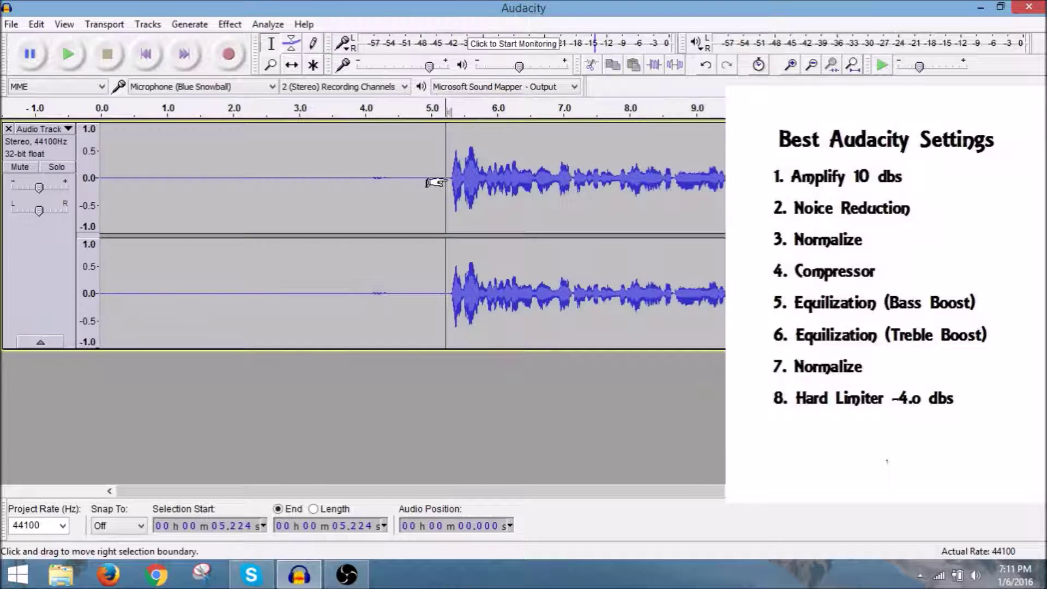
pyautogui.moveTo(443, 182); pyautogui.dragTo(46, 206)
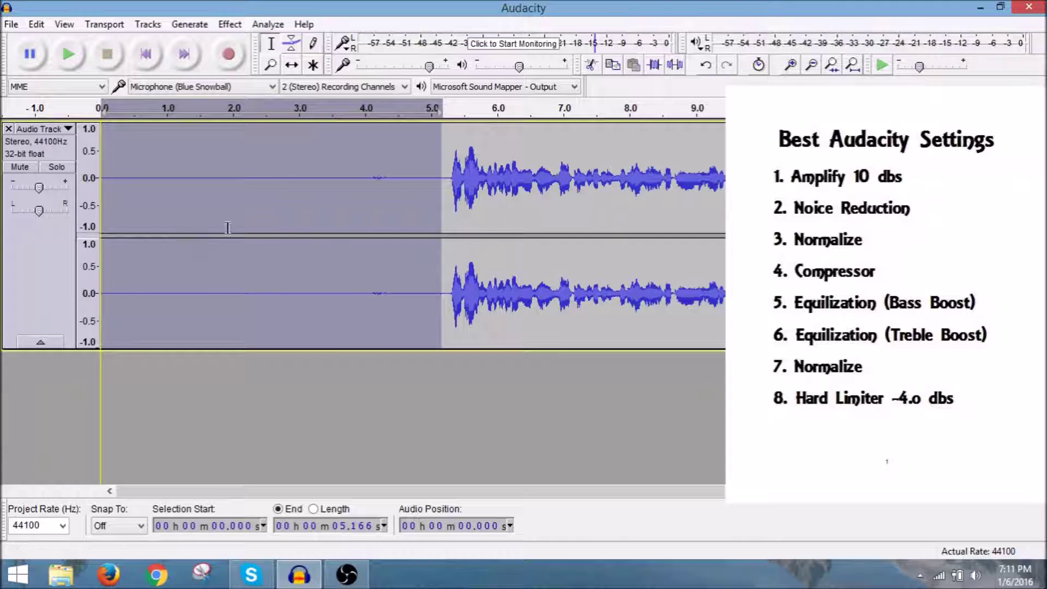
pyautogui.click(230, 24)
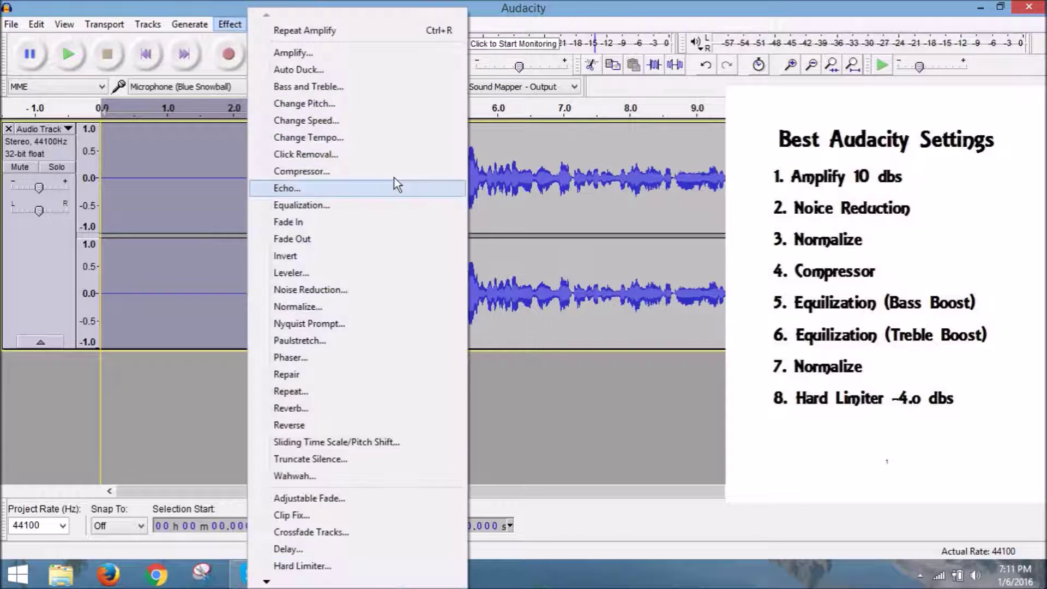
pyautogui.click(323, 292)
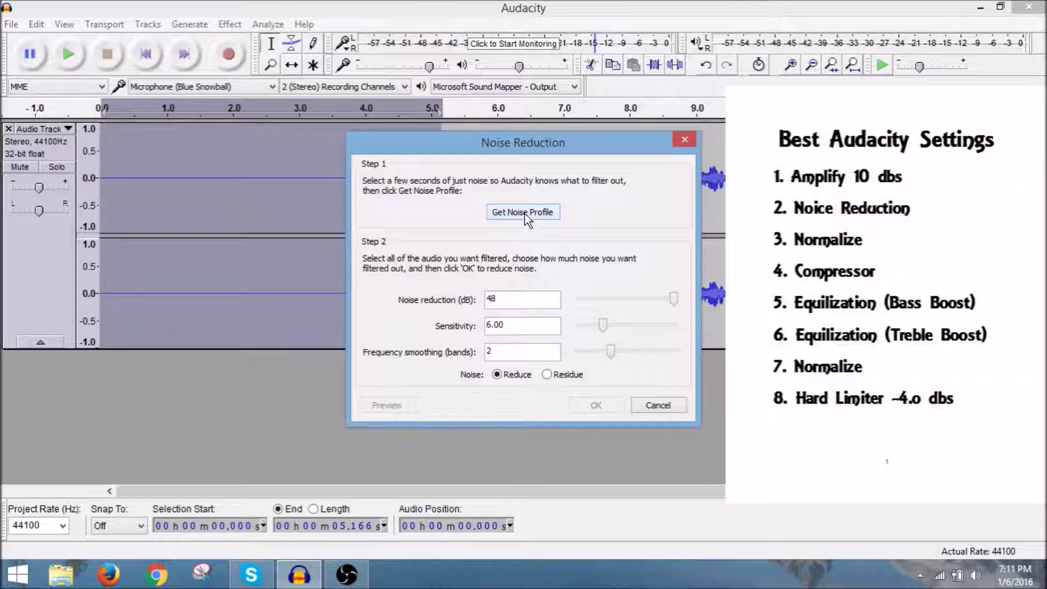
pyautogui.click(525, 212)
# Apply Noise Reduction to the entire recording using that profile.
pyautogui.hotkey('ctrl', 'a')
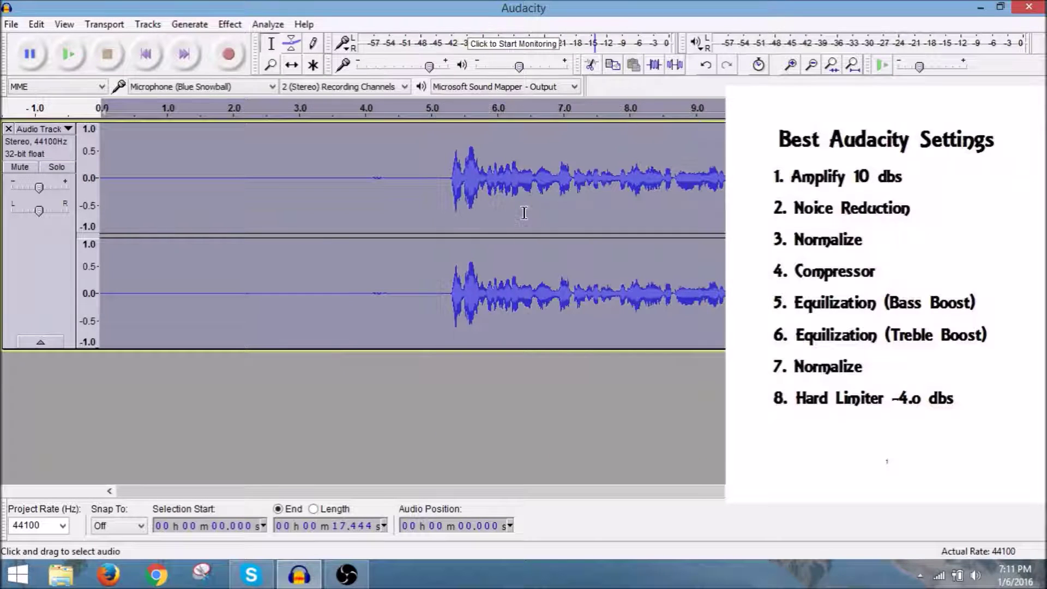
pyautogui.click(230, 24)
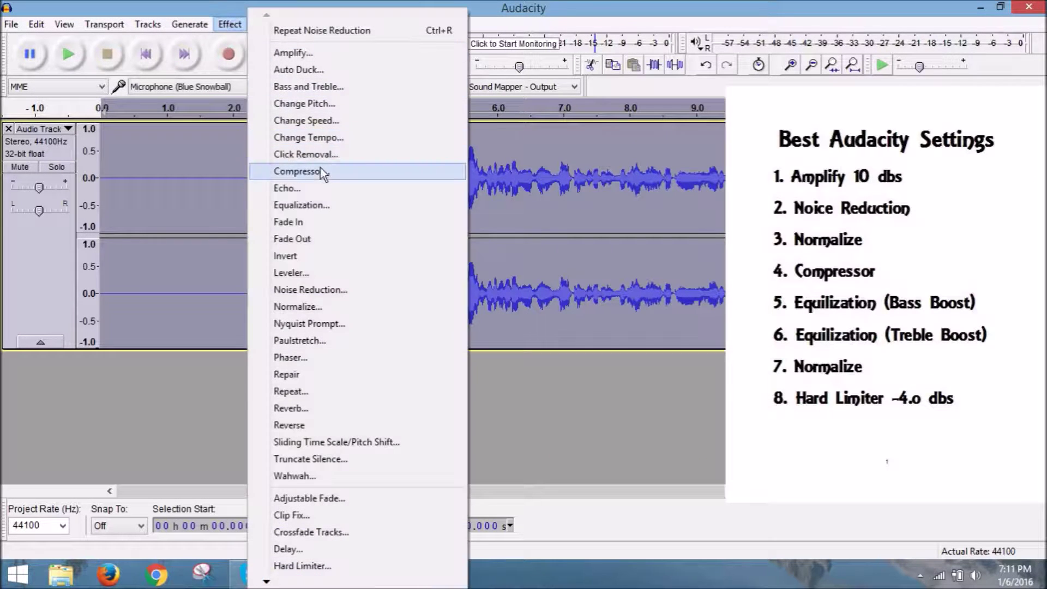
pyautogui.click(322, 291)
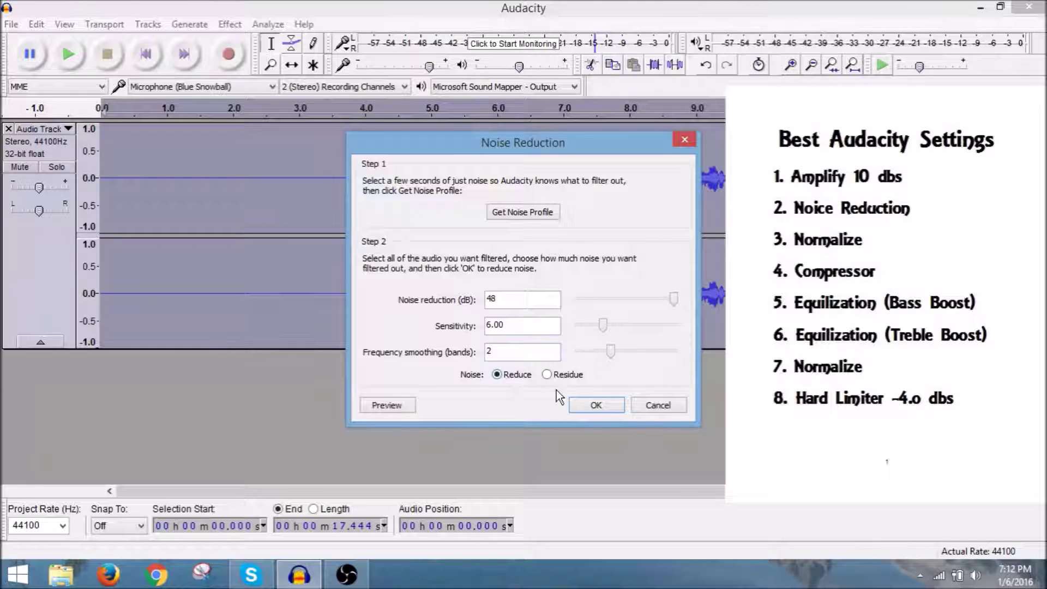
pyautogui.click(591, 405)
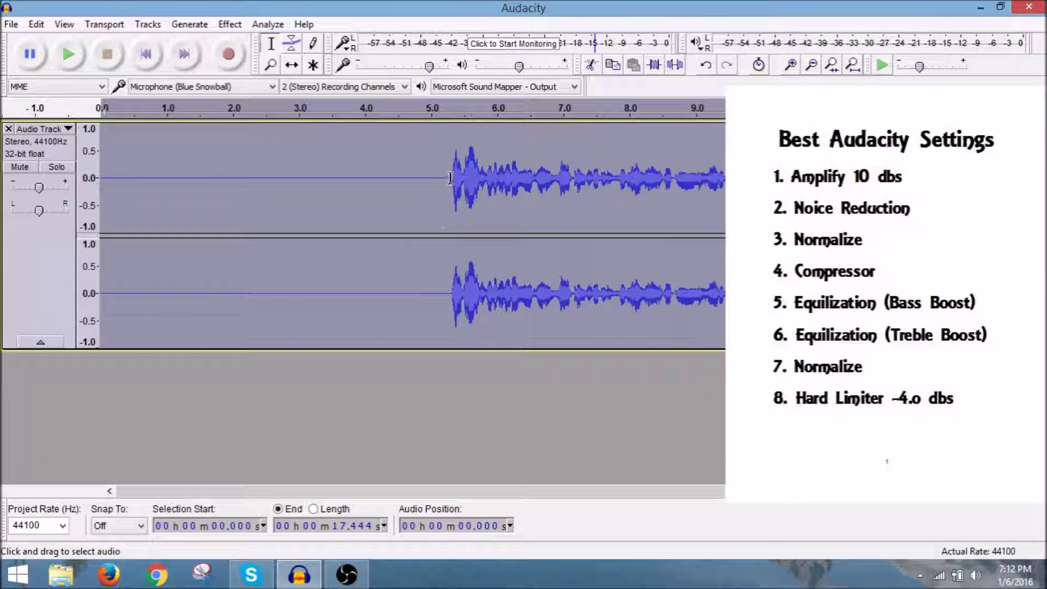
# Cut the silent opening up to about 5.2 s and the unwanted audio after 11.4 s.
pyautogui.moveTo(440, 177); pyautogui.dragTo(99, 180)
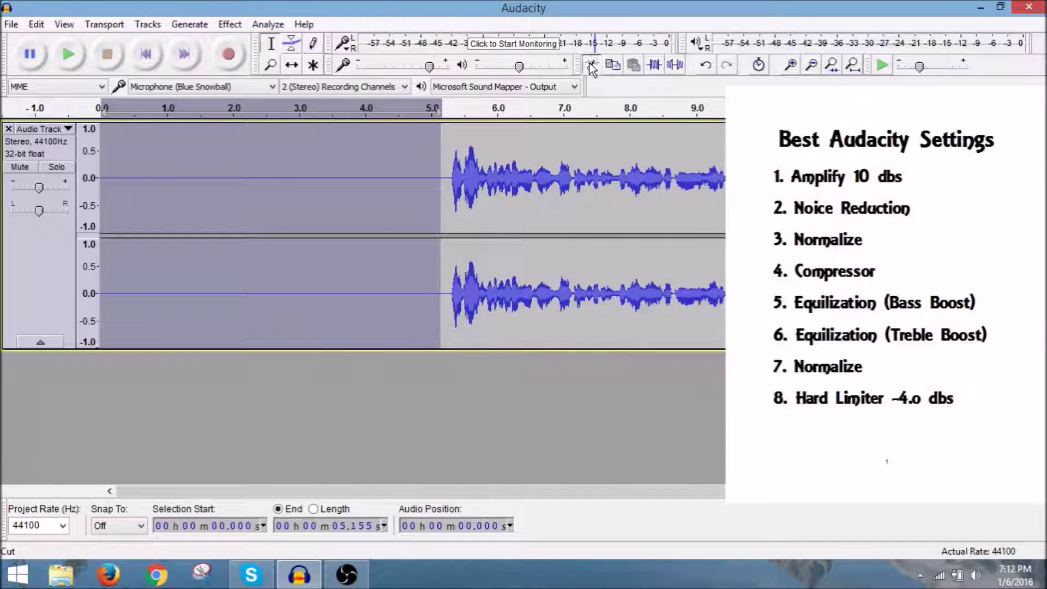
pyautogui.click(591, 65)
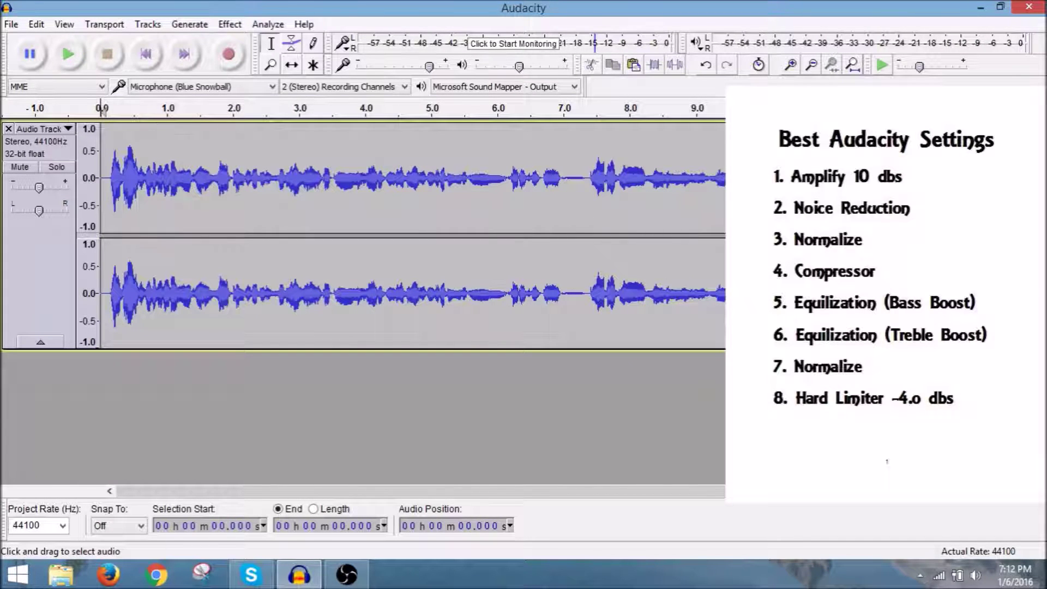
pyautogui.moveTo(857, 235); pyautogui.dragTo(959, 236)
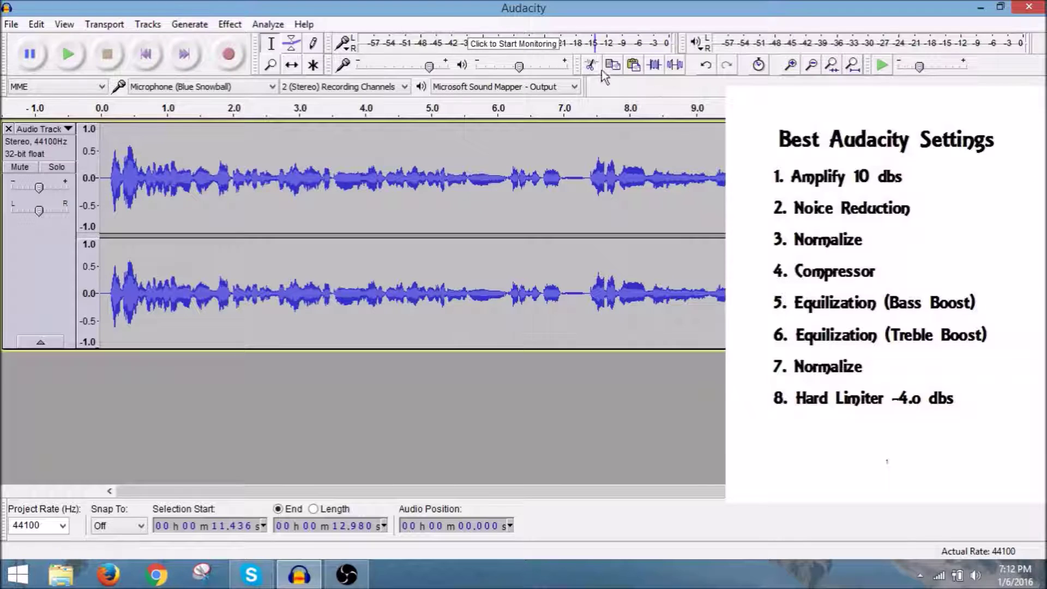
pyautogui.click(588, 66)
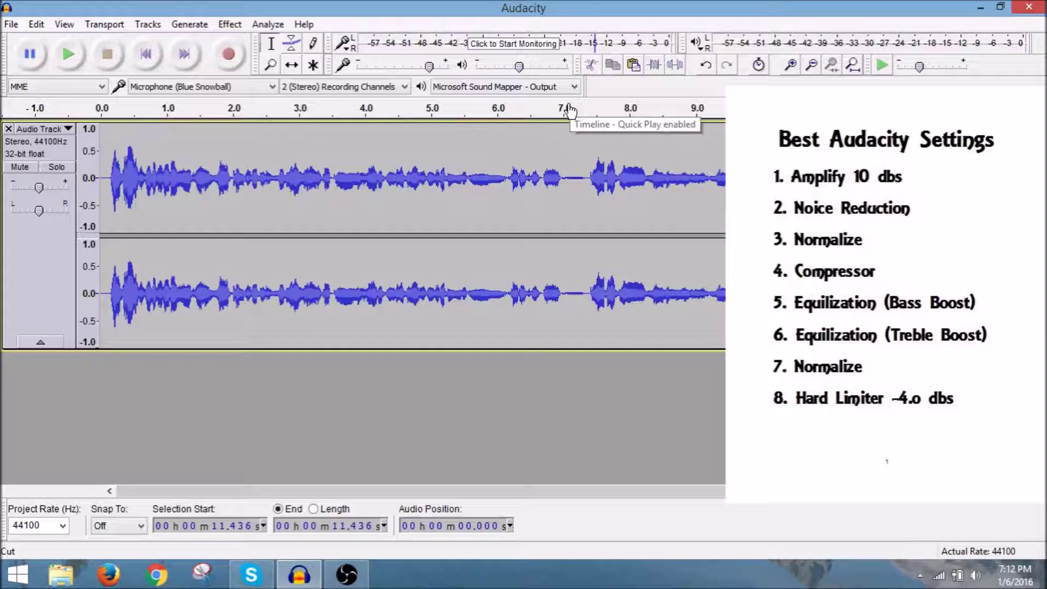
# Normalize the trimmed track to -1.0 dB.
pyautogui.click(231, 24)
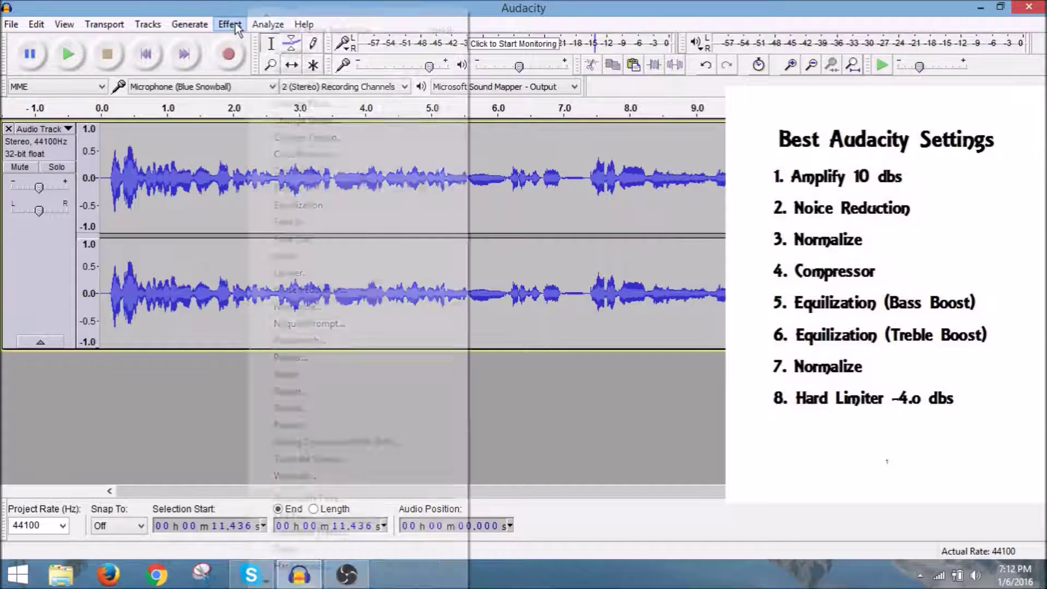
pyautogui.click(307, 306)
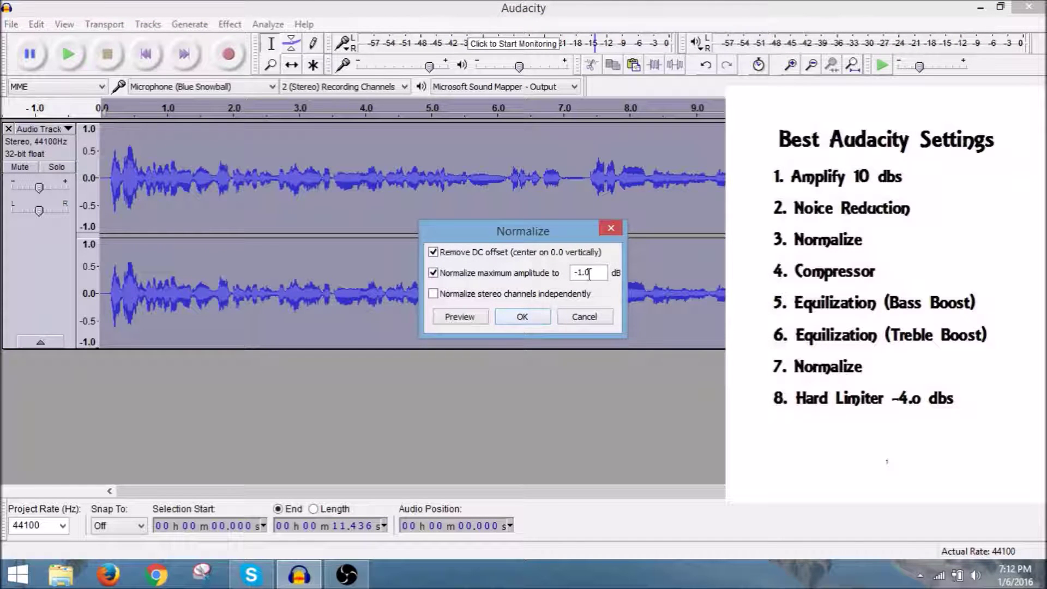
pyautogui.click(513, 322)
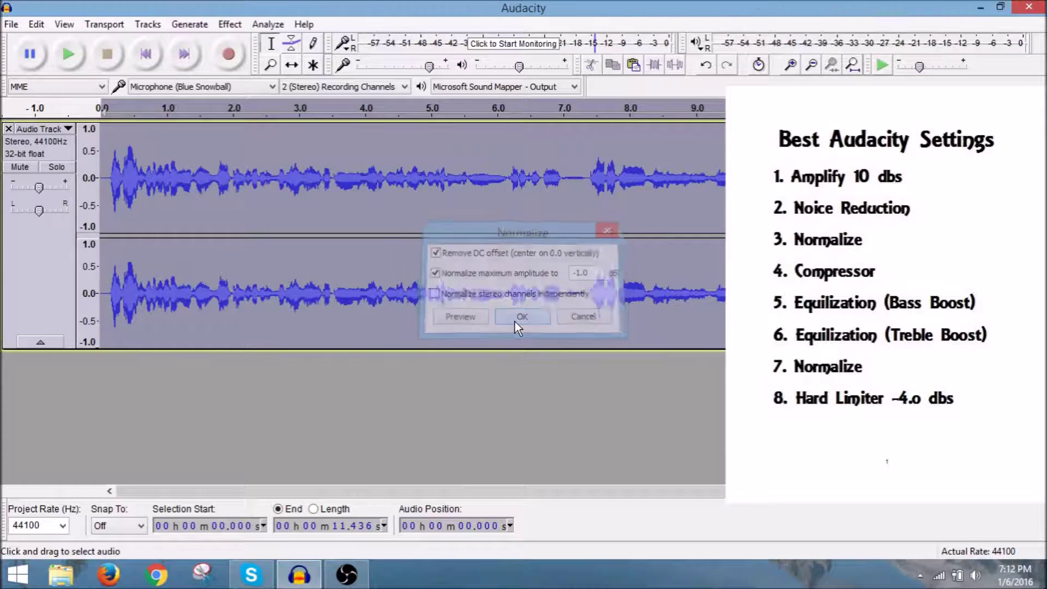
pyautogui.click(240, 24)
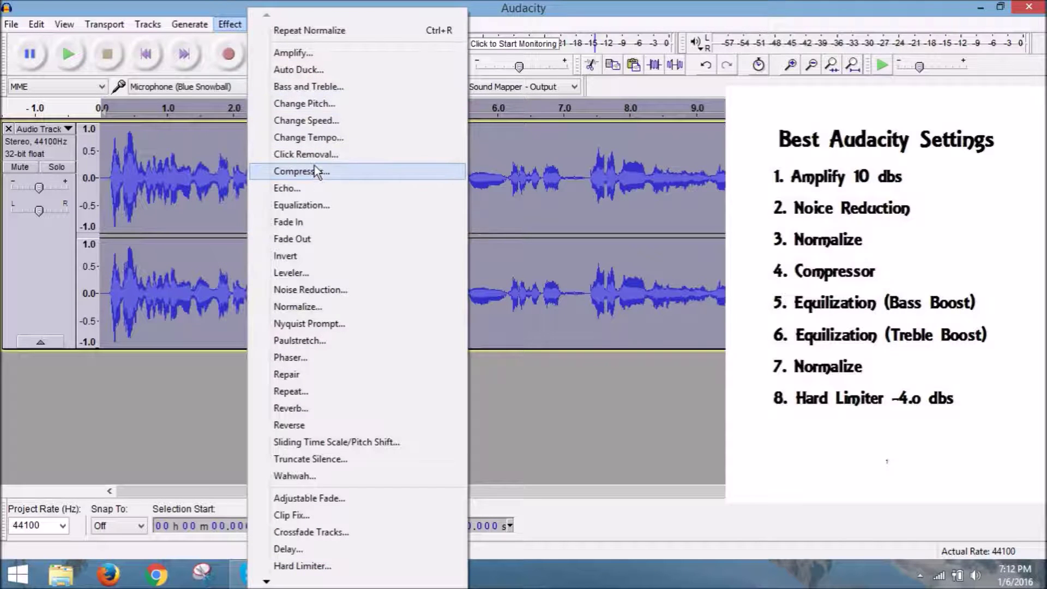
# Apply the Compressor with -12 dB threshold, -40 dB noise floor and 2:1 ratio.
pyautogui.click(313, 171)
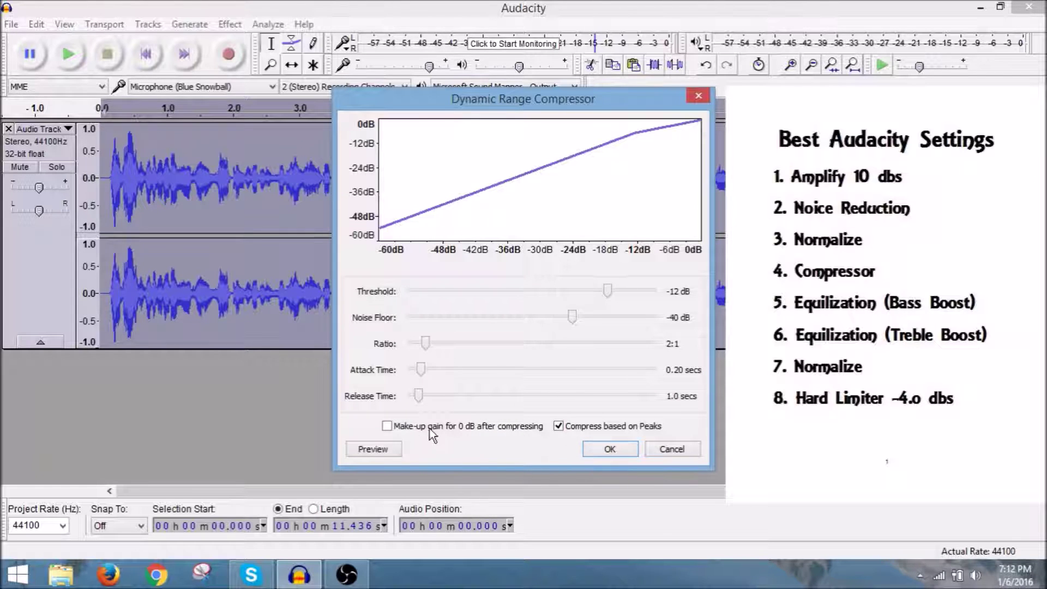
pyautogui.click(612, 449)
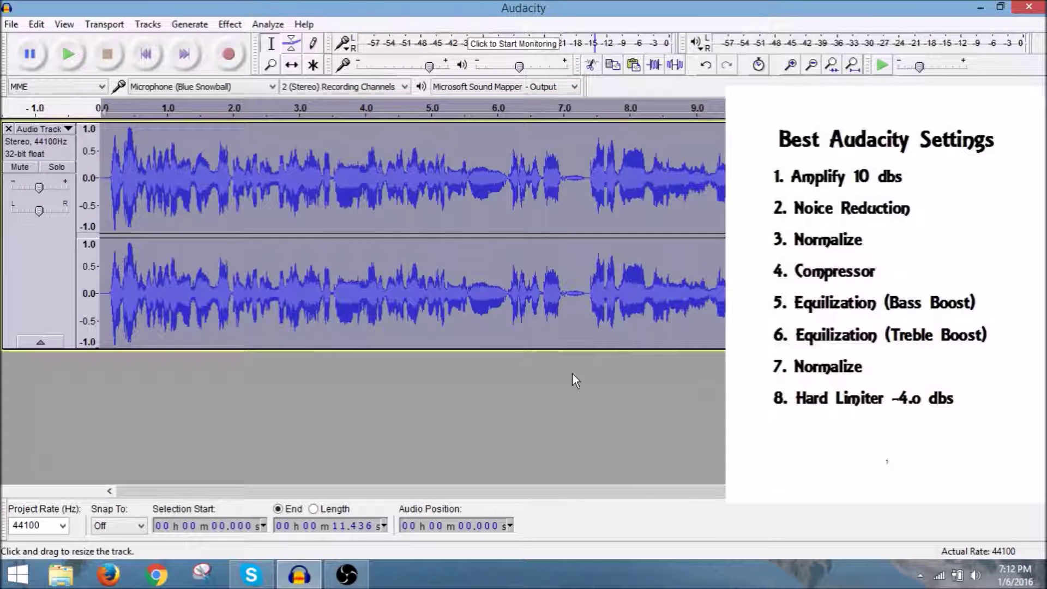
pyautogui.click(230, 25)
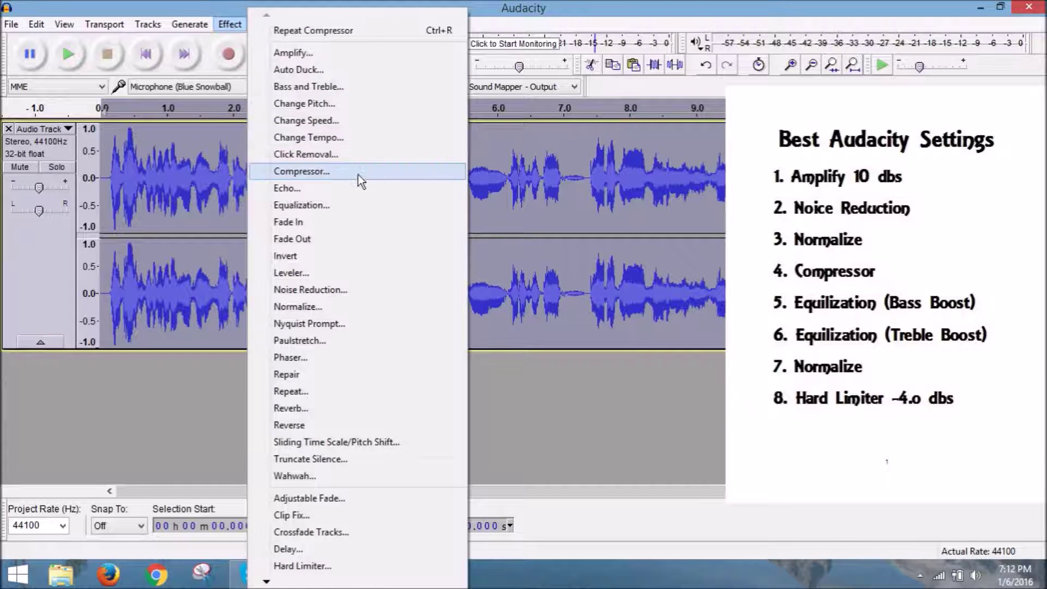
# Apply the Treble Boost preset curve through Equalization to the whole track.
pyautogui.click(322, 213)
pyautogui.click(439, 432)
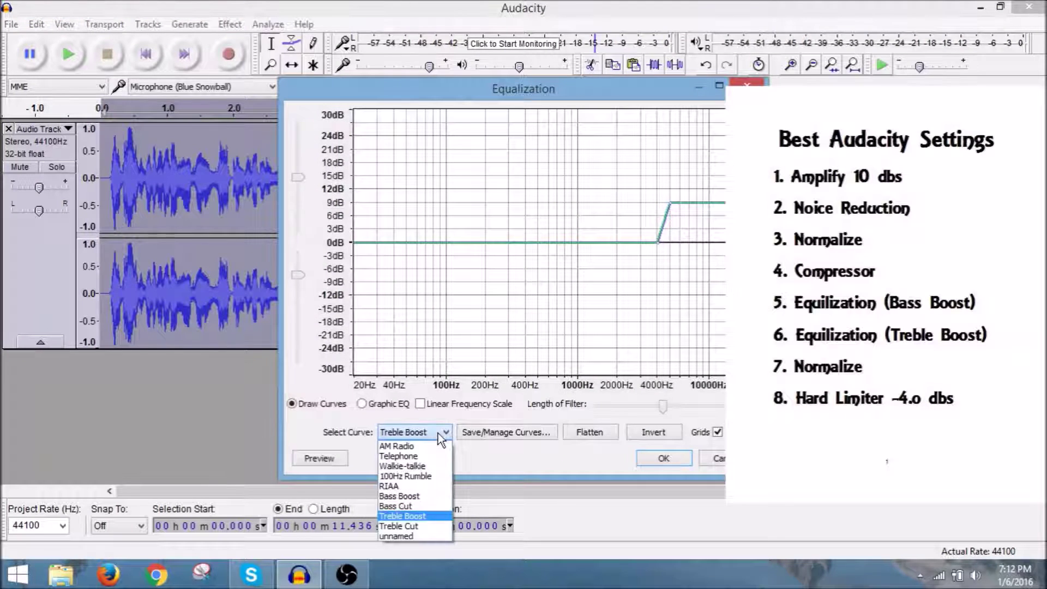
pyautogui.click(417, 516)
pyautogui.click(677, 460)
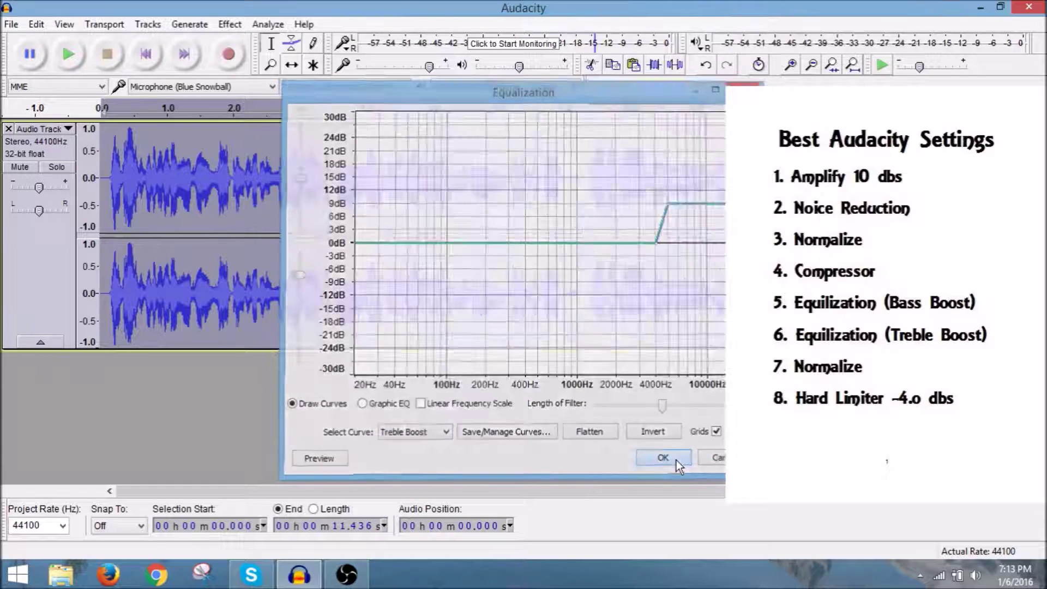
pyautogui.click(230, 24)
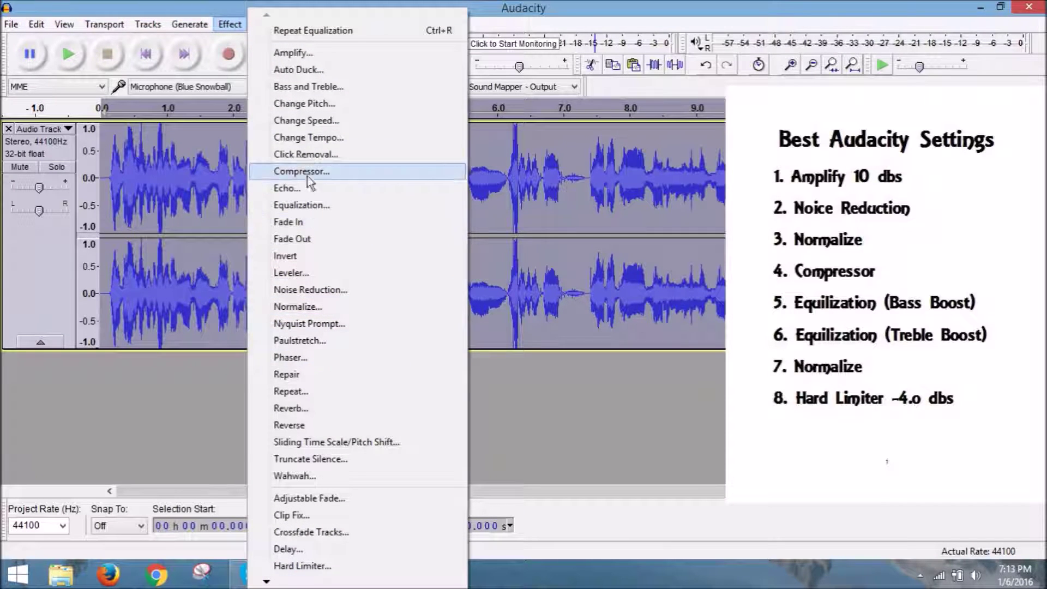
# Normalize the track again to -1.0 dB, then apply a Hard Limiter at -4.00 dB.
pyautogui.click(309, 308)
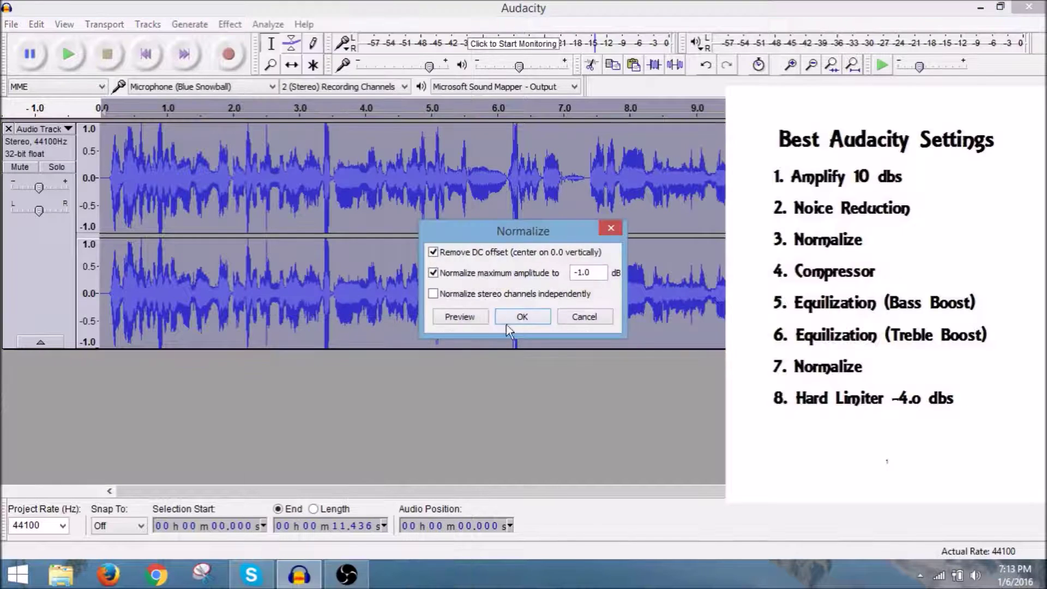
pyautogui.click(525, 315)
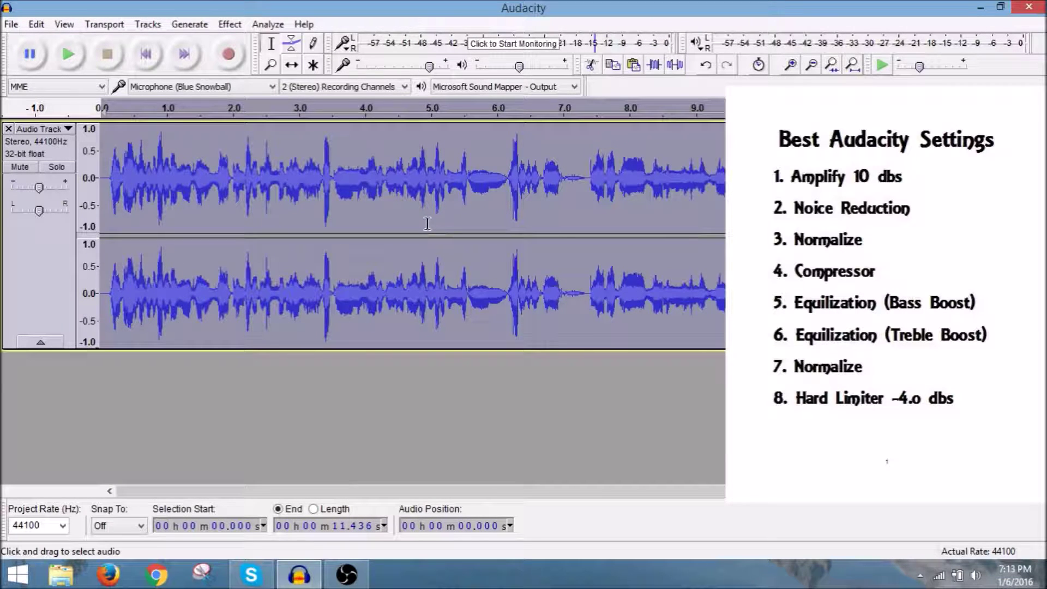
pyautogui.click(231, 24)
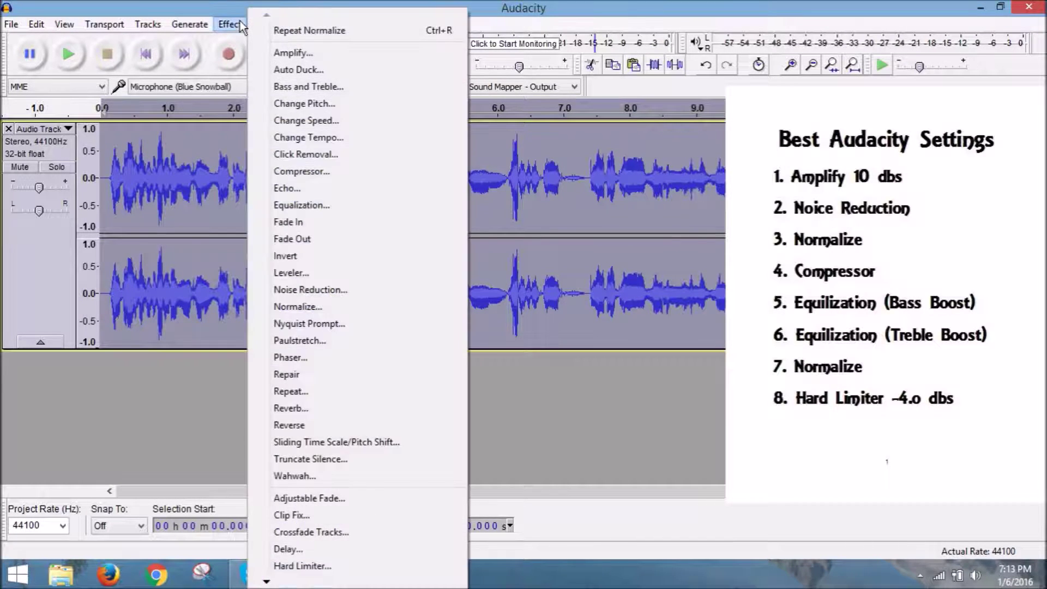
pyautogui.click(336, 565)
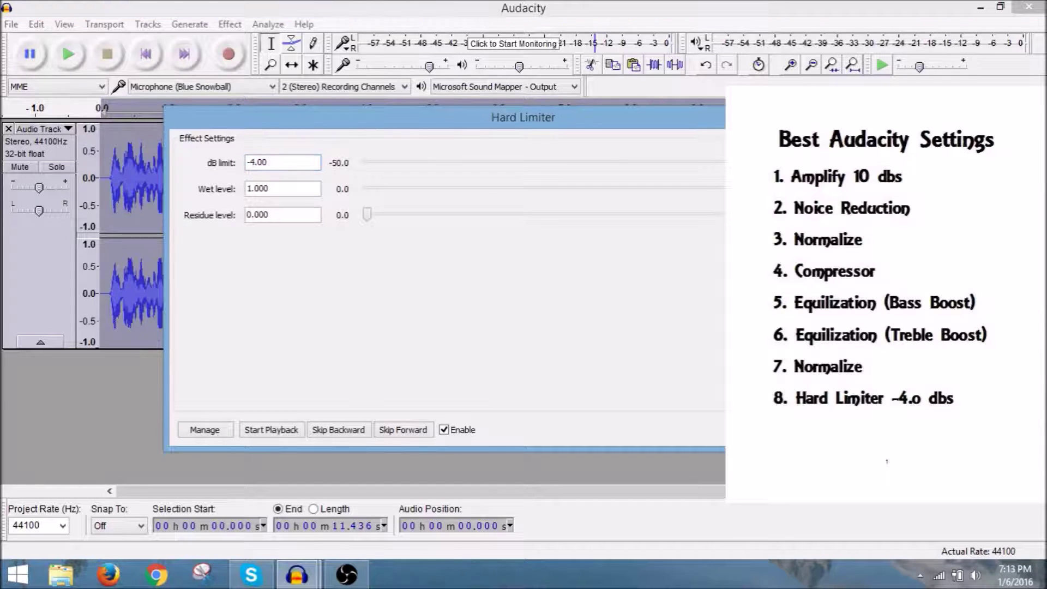
pyautogui.click(807, 430)
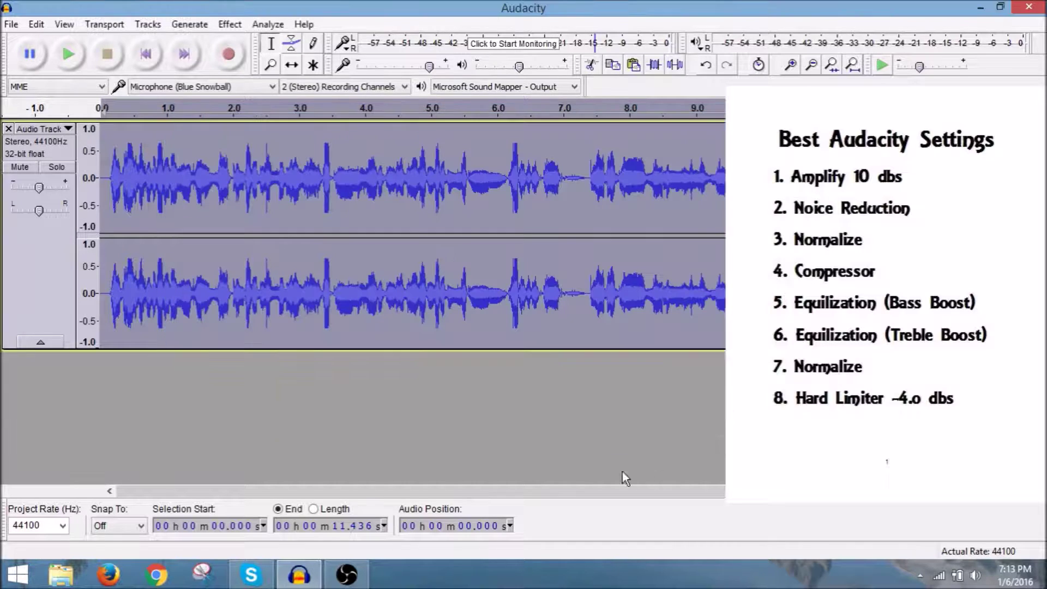
pyautogui.click(106, 132)
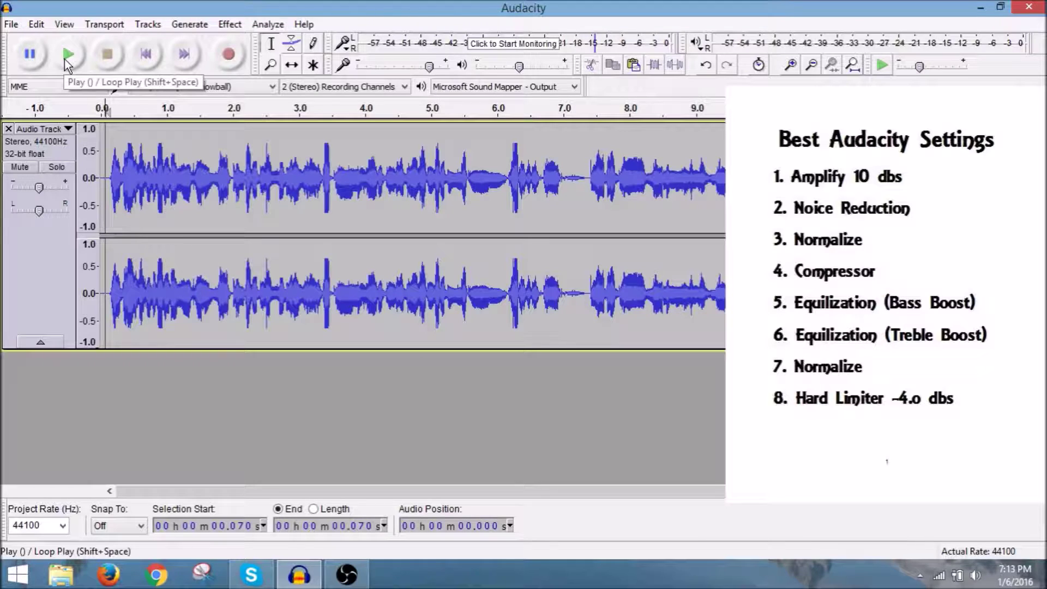
# Play the processed clip from its beginning, then stop playback.
pyautogui.click(64, 59)
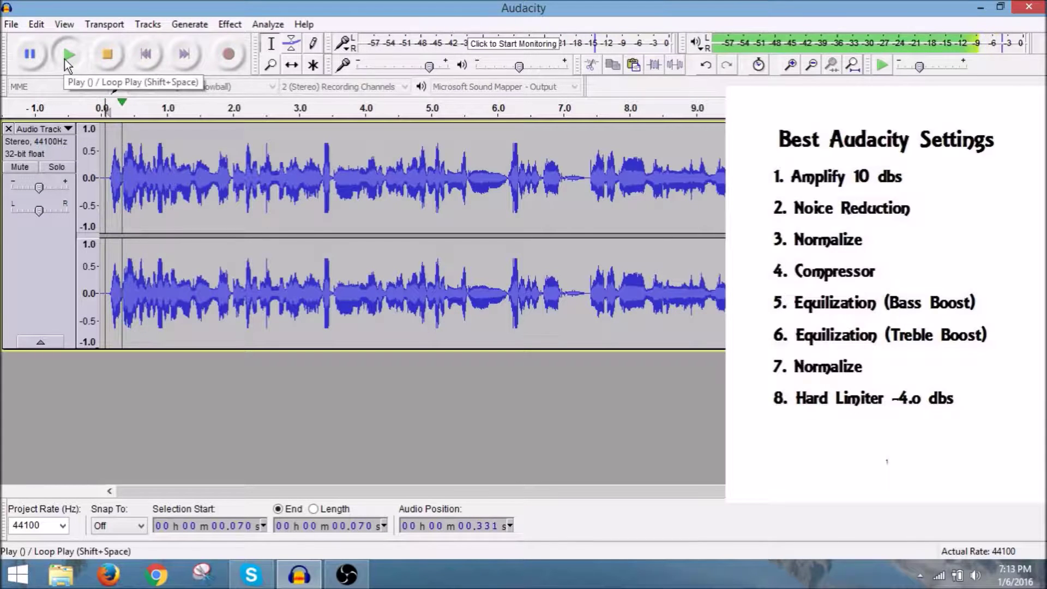
pyautogui.click(103, 58)
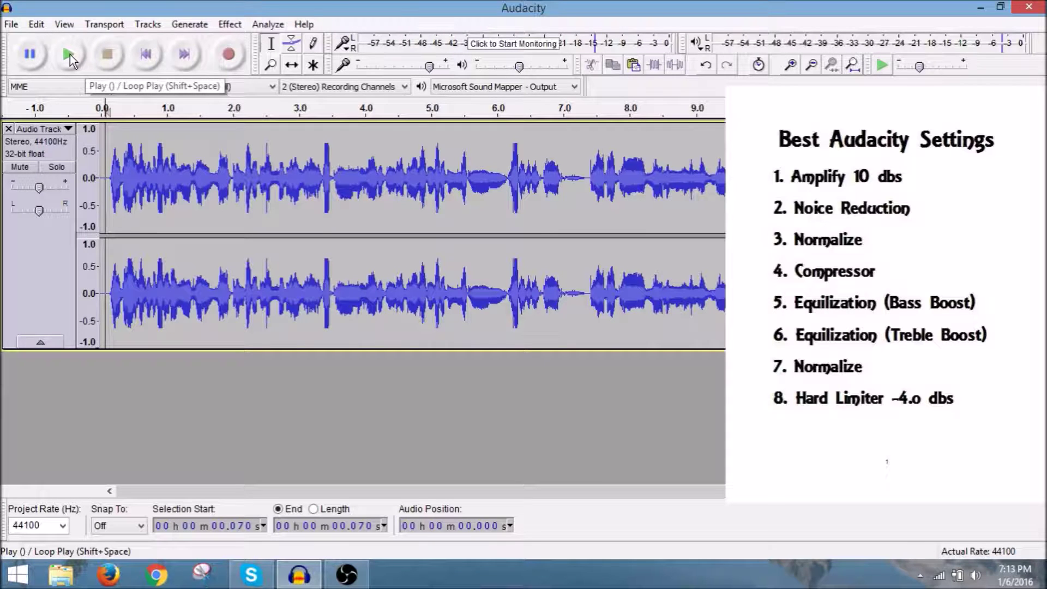
pyautogui.click(227, 26)
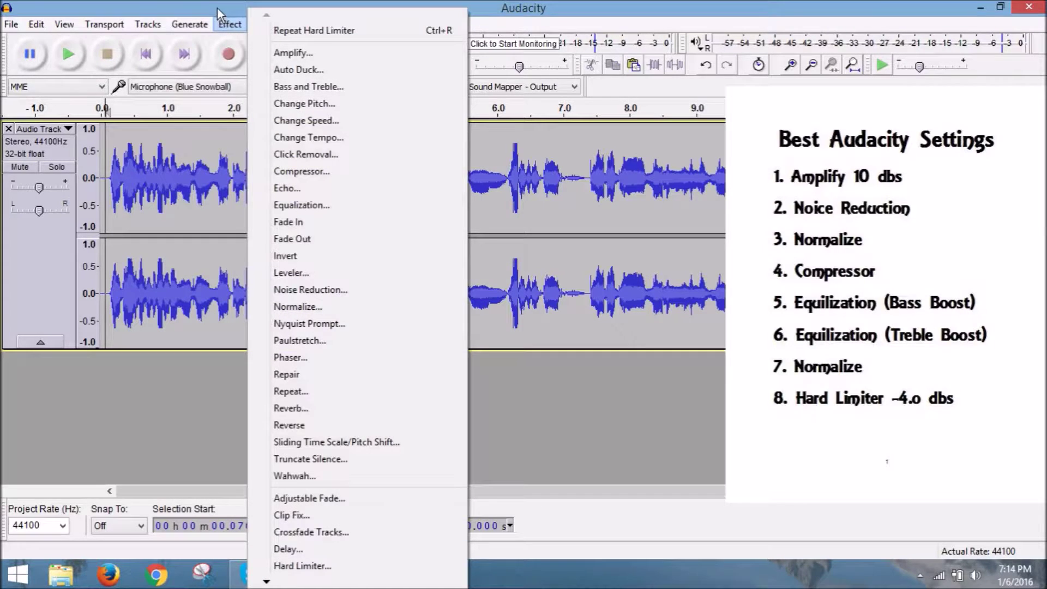
pyautogui.click(218, 8)
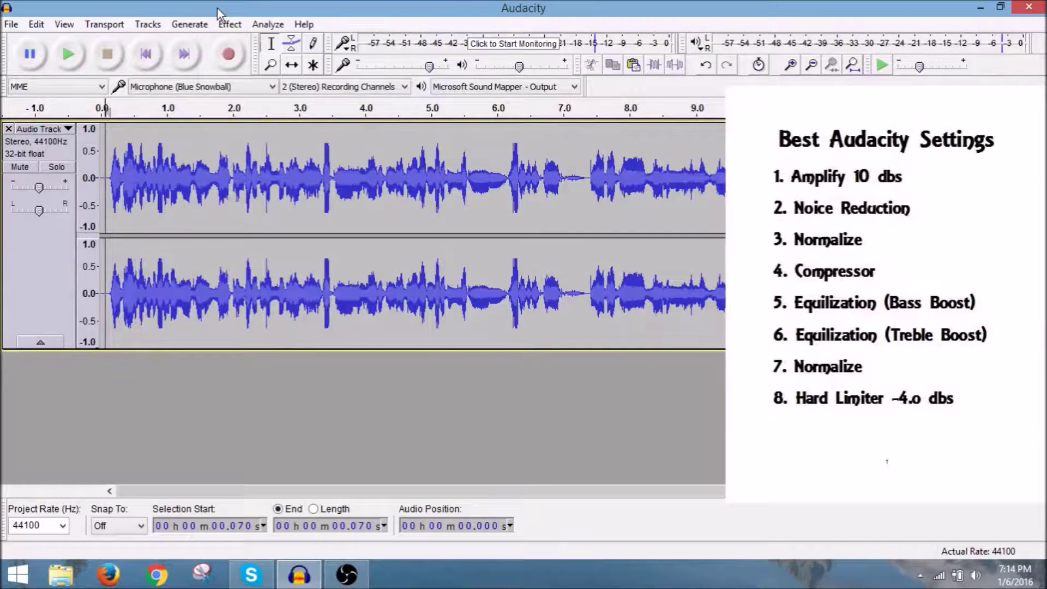